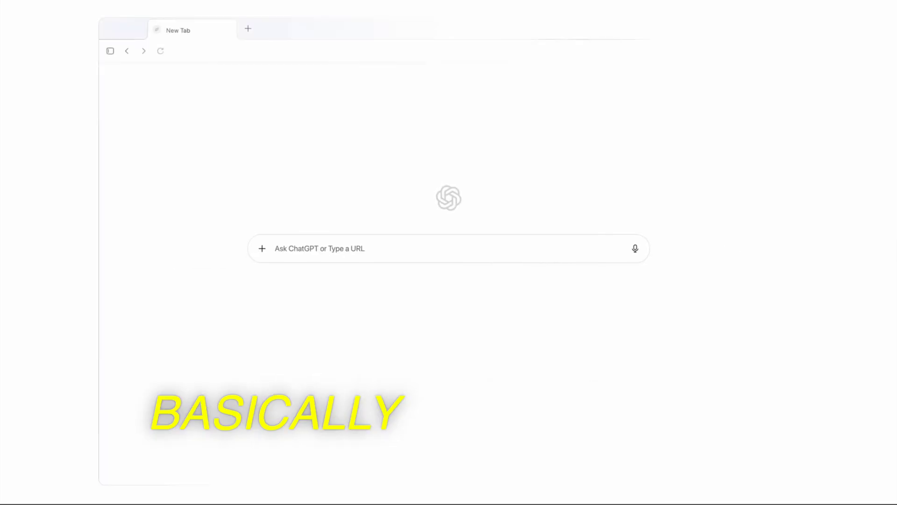
Load vrbo.com and ask the assistant whether the room at the connection is open then
text(vrbo.com)
key(Return)
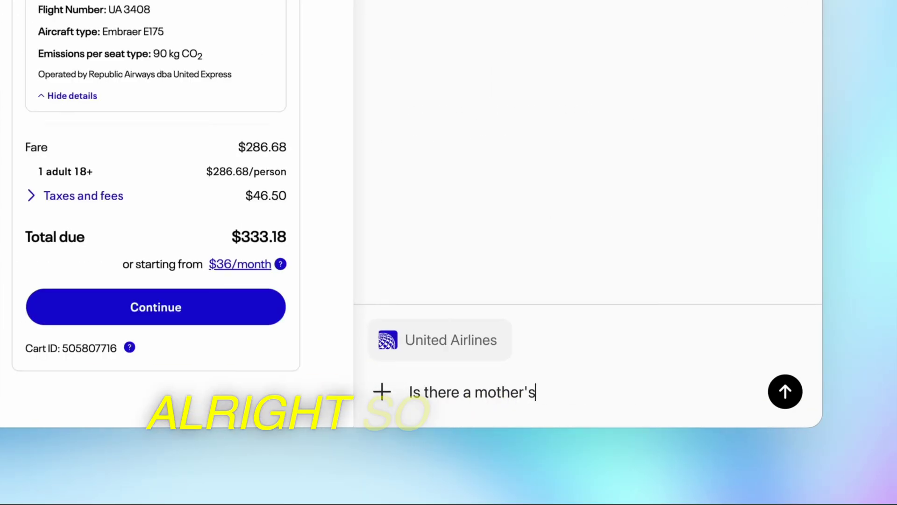
text(room at my connection and is it open when I'm there?)
click(785, 391)
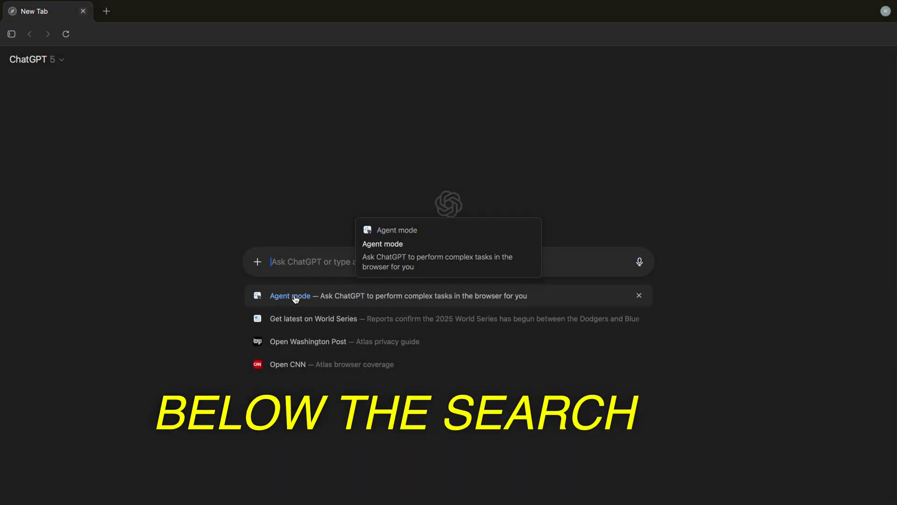
Switch to logged-out Agent mode and send 'make a dinner plan and add all ingredients to my grocery cart'
click(295, 297)
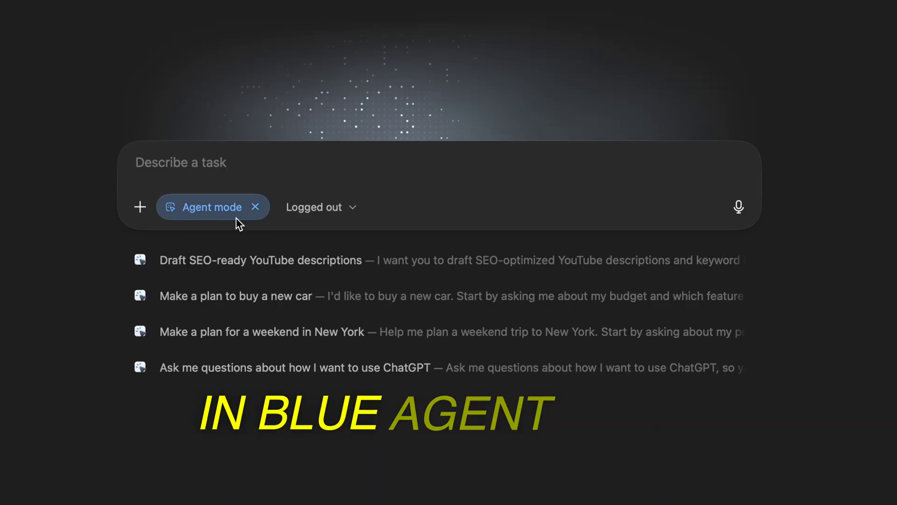
click(341, 212)
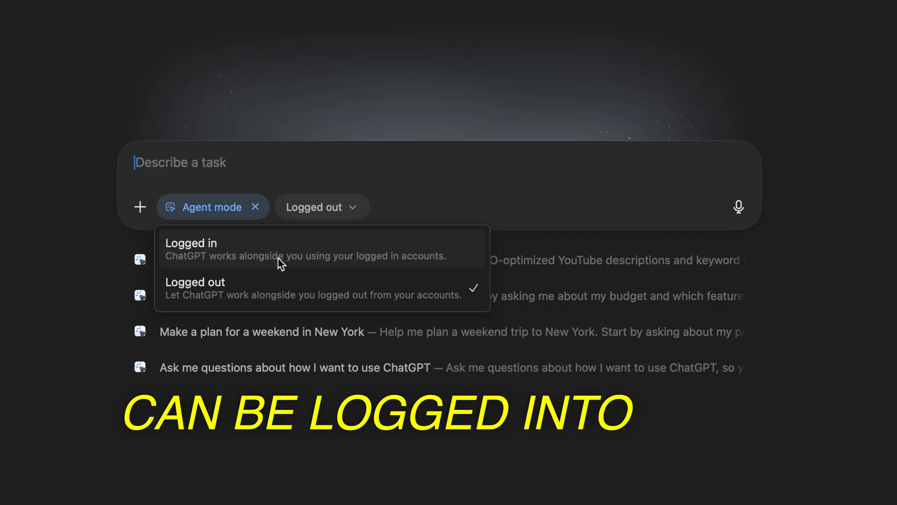
click(637, 83)
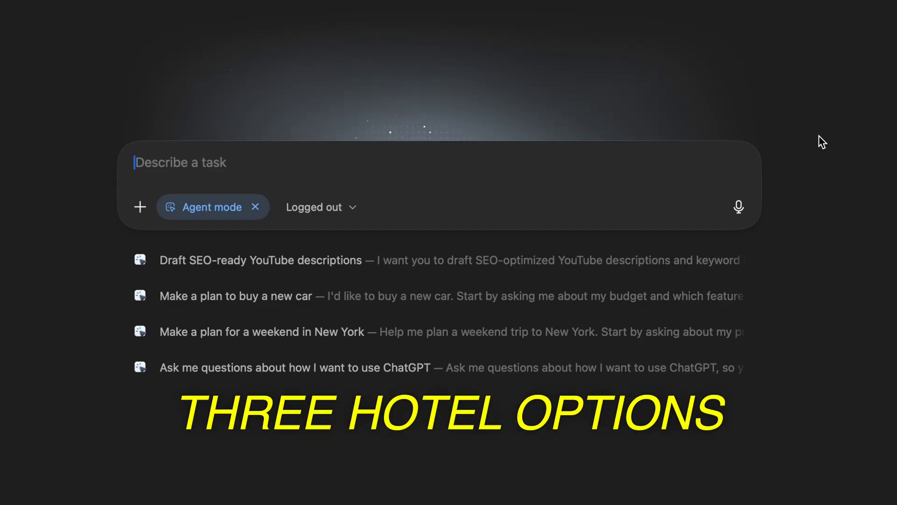
text(make a dinner plan and add all )
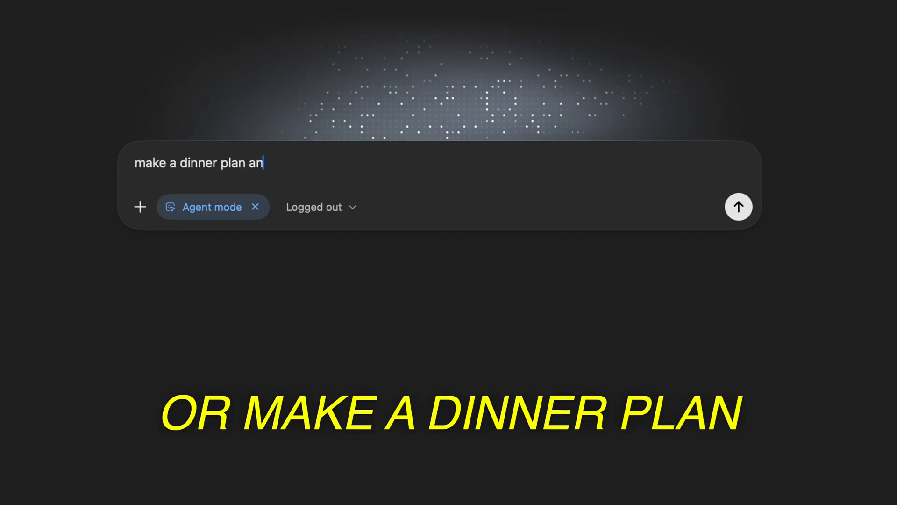
text(ingredients to my grocery cart)
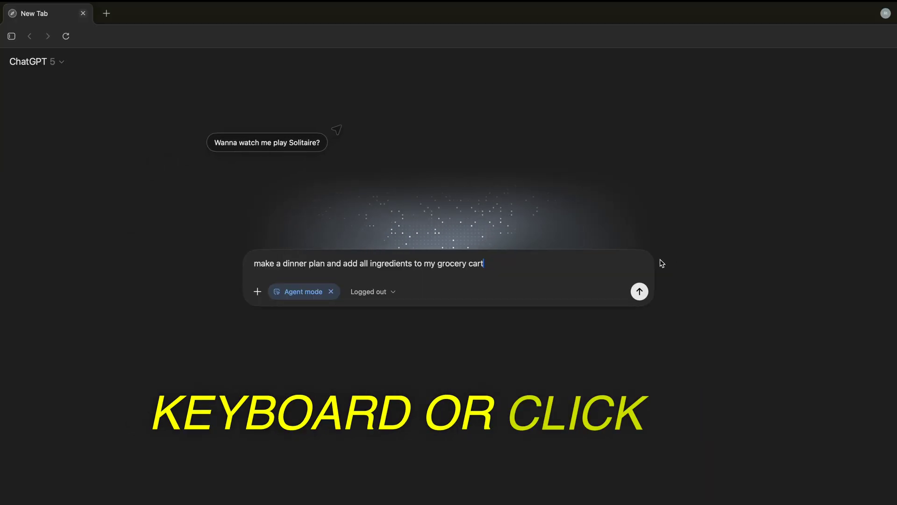
click(641, 292)
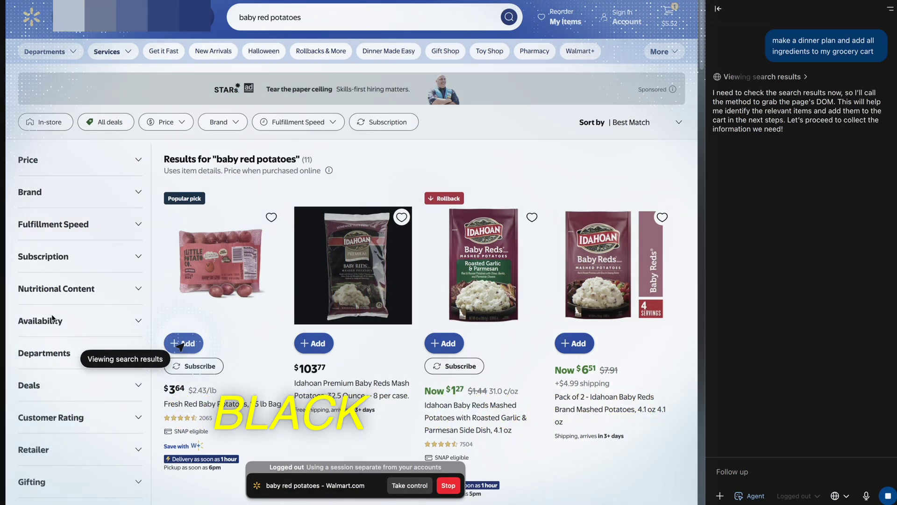
Add Fresh Red Baby Potatoes to the Walmart cart, then search Walmart for carrots
click(183, 344)
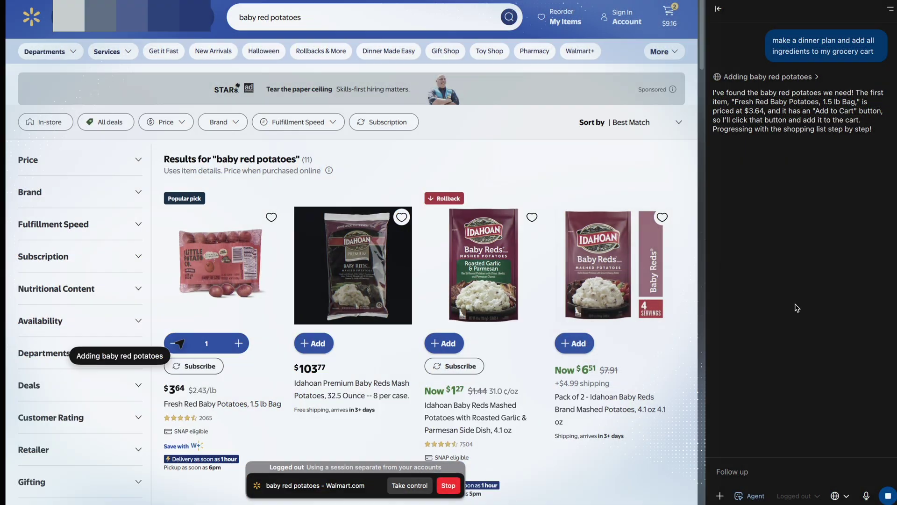
click(371, 18)
key(ctrl+a)
text(carrots)
key(Return)
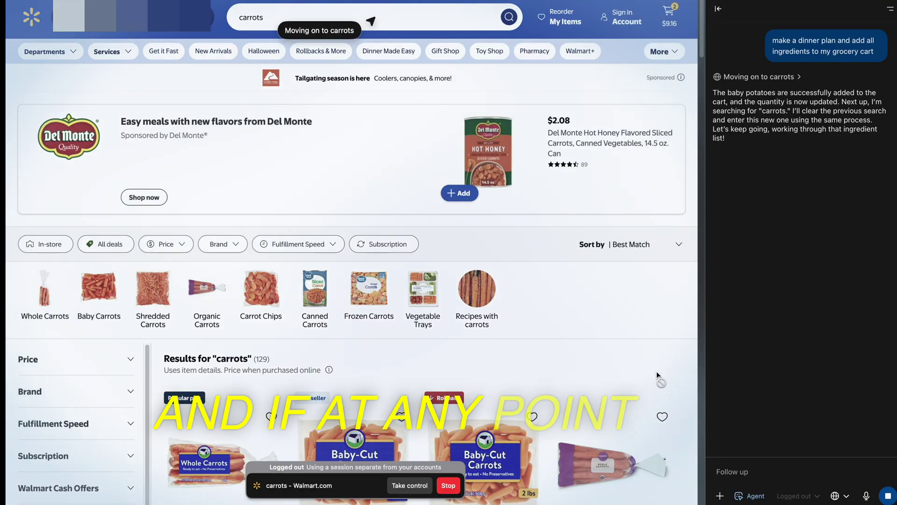
scroll(351, 254, down, 5)
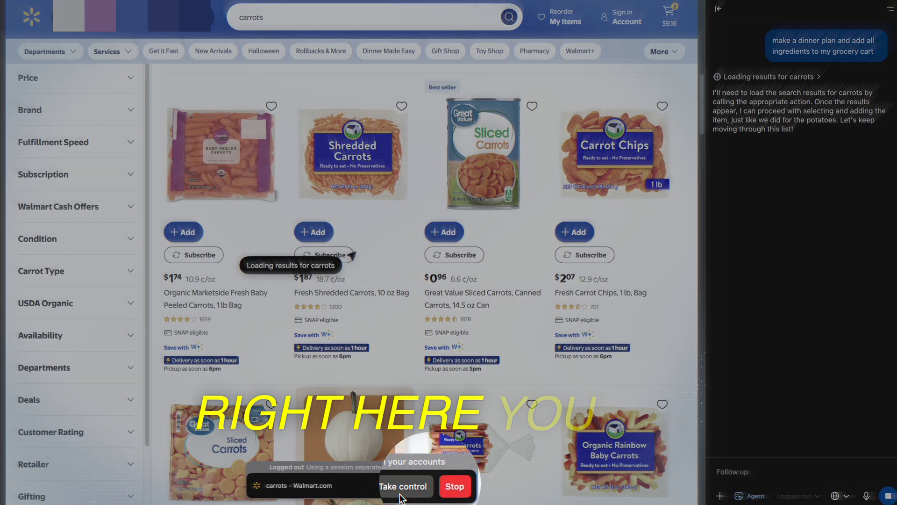
Add baby peeled carrots, stop the agent, and send 'also add in a cheap healthy fruit'
click(183, 232)
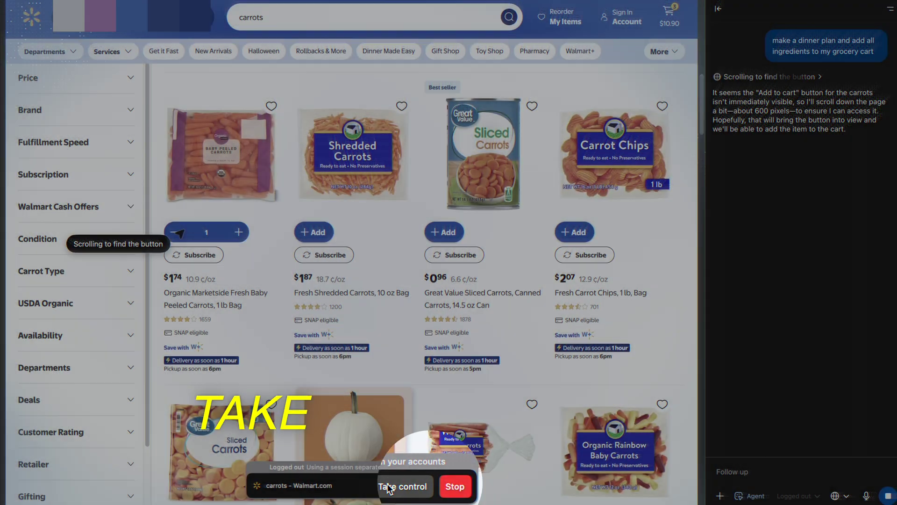
click(454, 486)
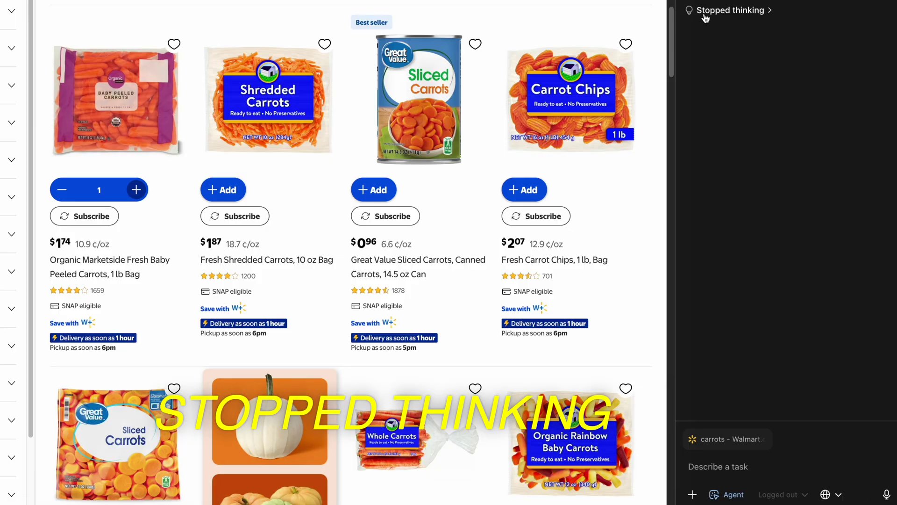
click(728, 469)
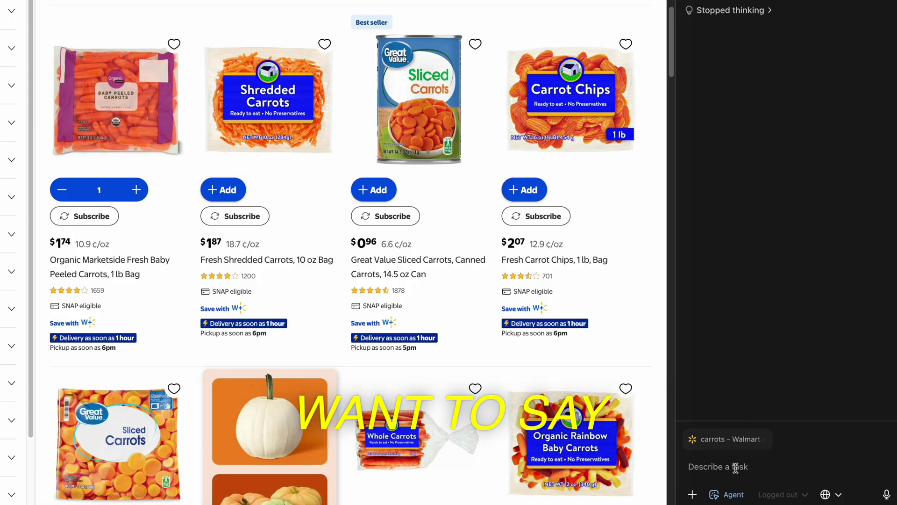
text(also add in)
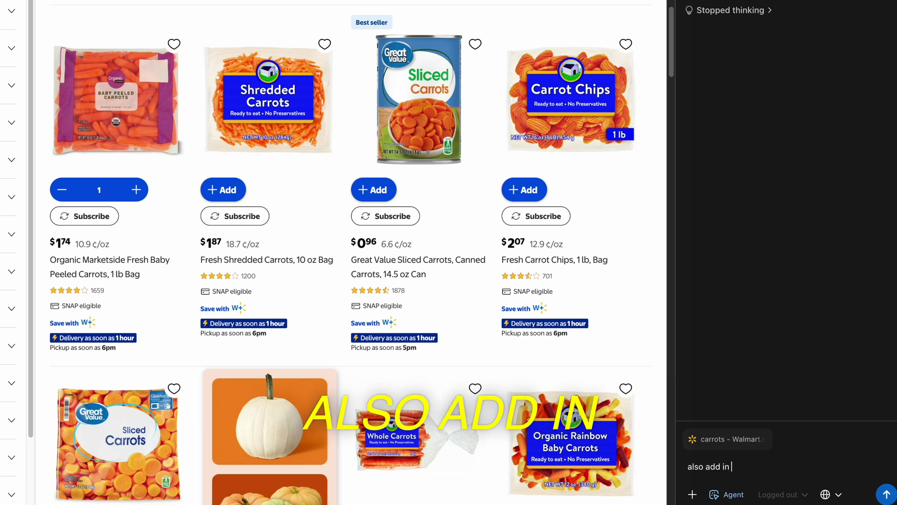
text( a cheap heal)
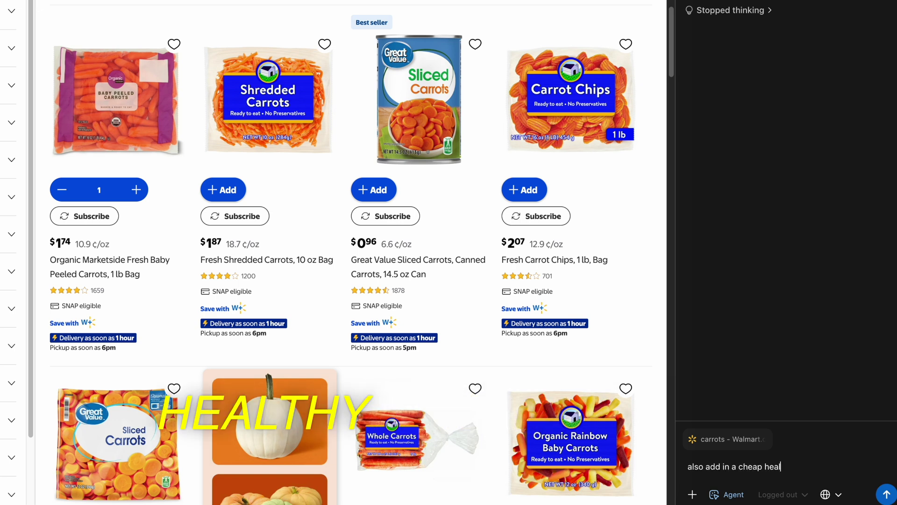
text(thy fruit)
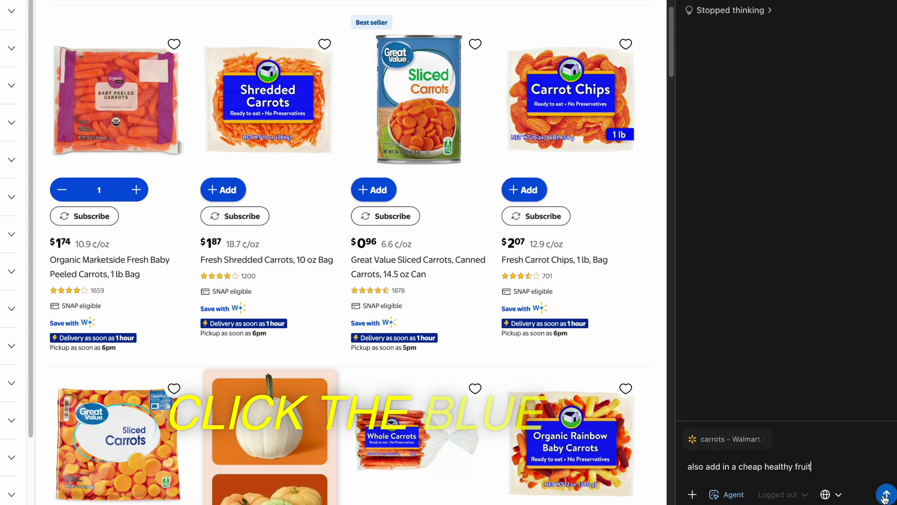
click(886, 494)
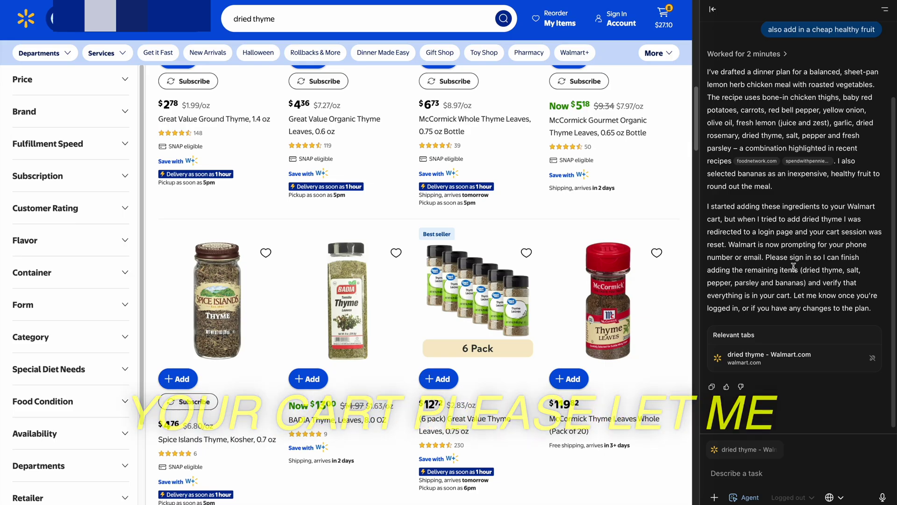
Scroll down to review the Walmart cart's 8 items totaling $27.10
scroll(796, 272, down, 1)
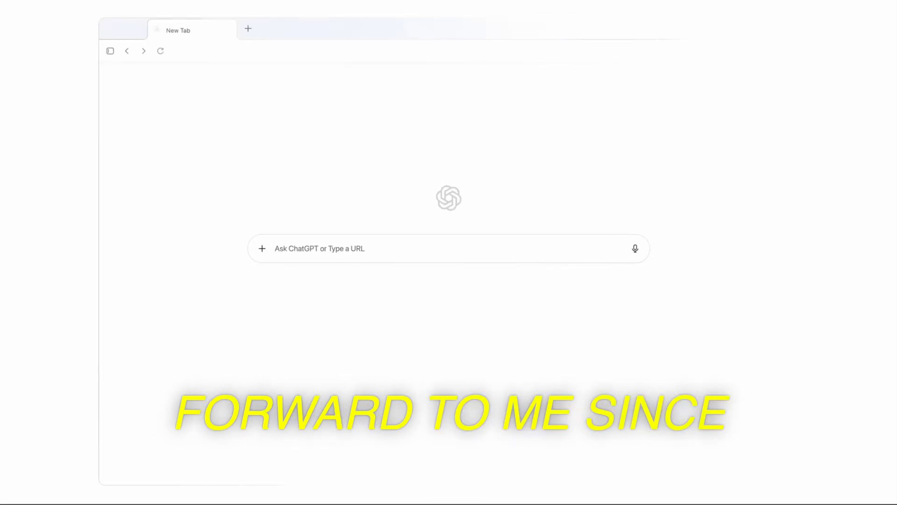
Open Vrbo and ask the assistant 'Are there good hikes nearby?'
text(vrbo.com)
key(Return)
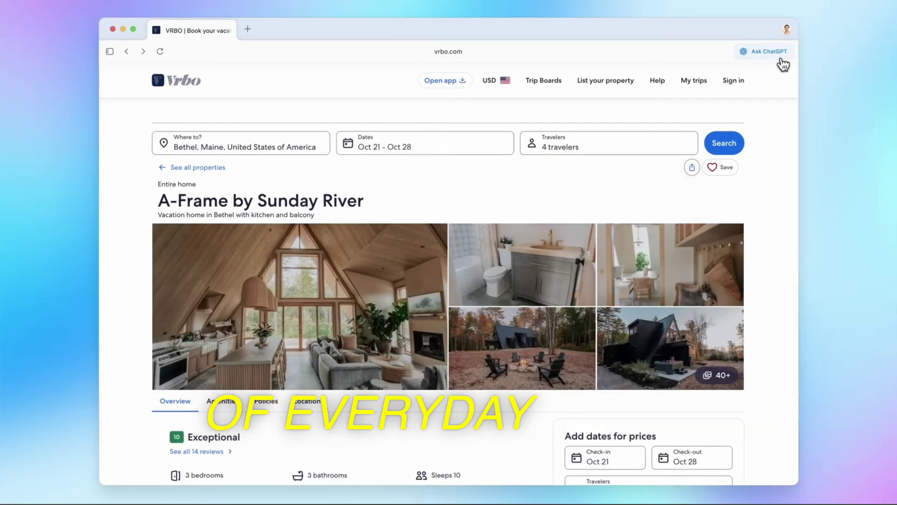
click(773, 55)
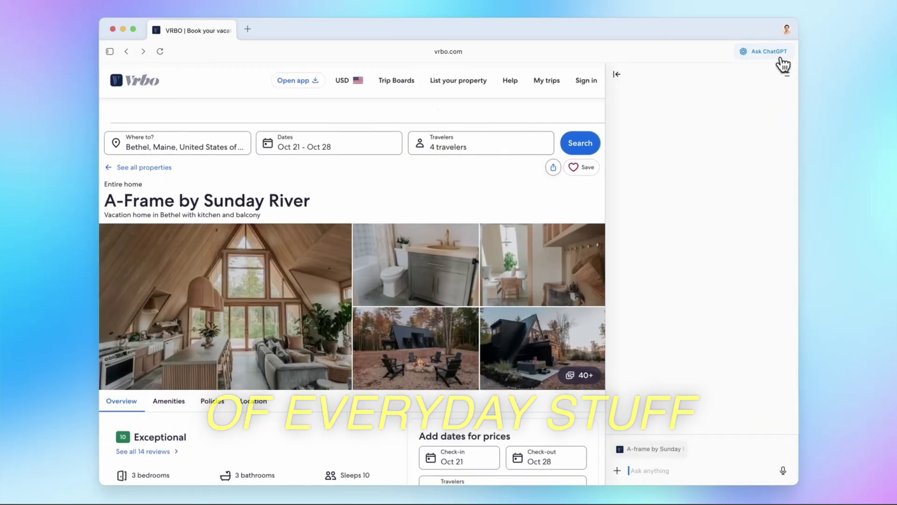
text(Are there good hikes nearby?)
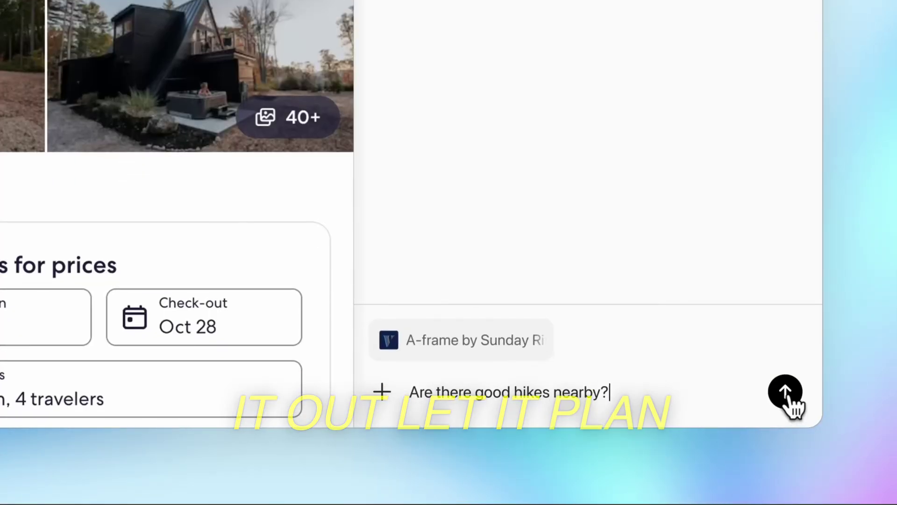
click(786, 394)
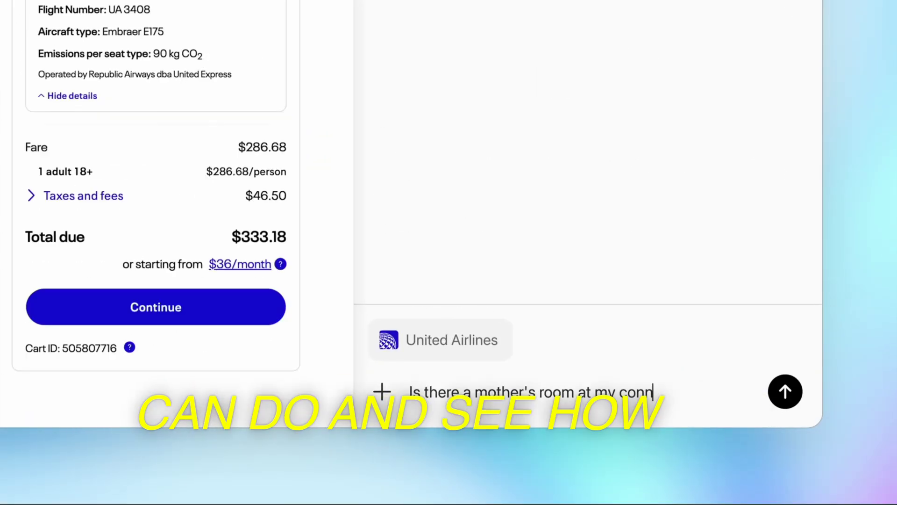
Ask about the room at the connection, rework the email's body paragraphs, then choose Continue shopping on Etsy
text(ection and is it open when I'm there?)
click(785, 396)
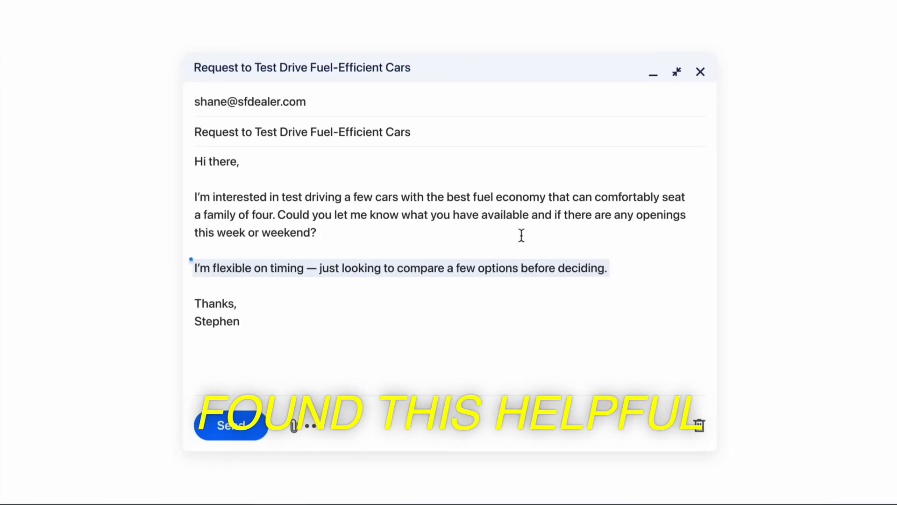
drag(522, 236, 188, 195)
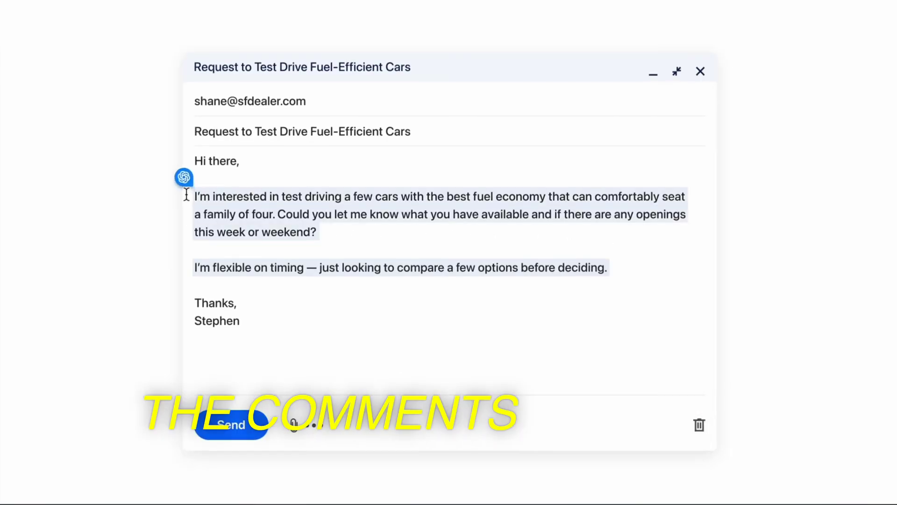
text(cise)
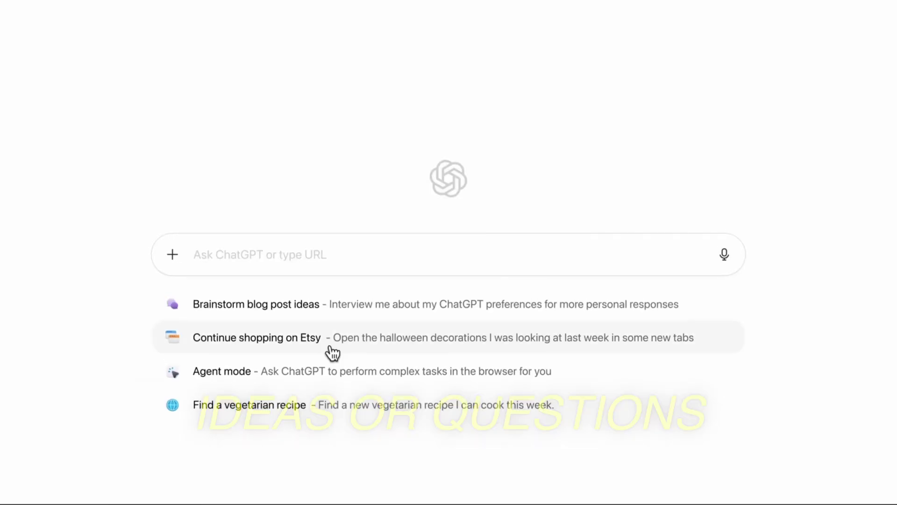
click(332, 351)
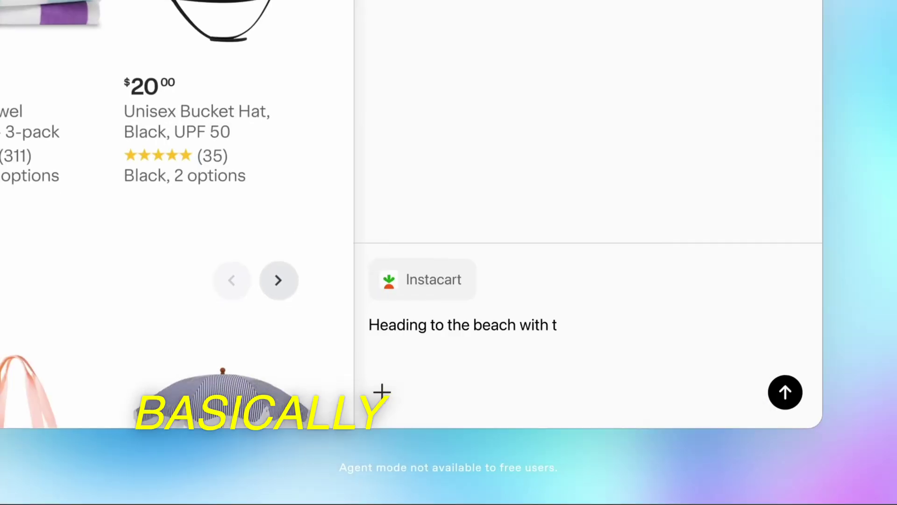
Ask the agent to grab the usual beach-day stuff for the kids and let it proceed
text(he kids tomorrow! Can you grab the usual beach-day stuff?)
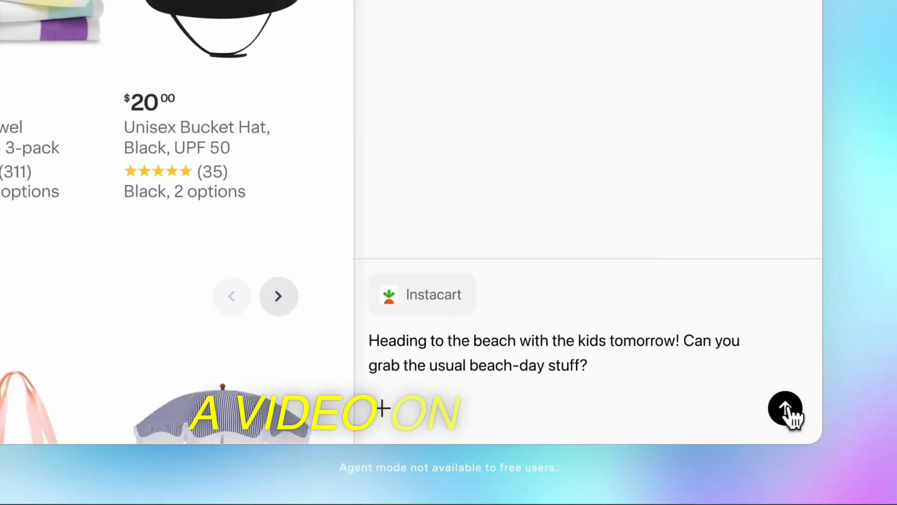
click(791, 405)
click(706, 406)
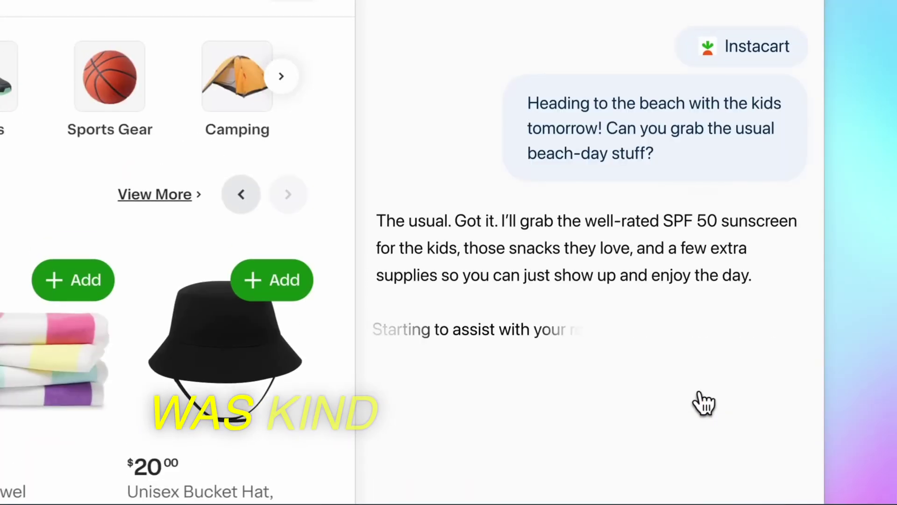